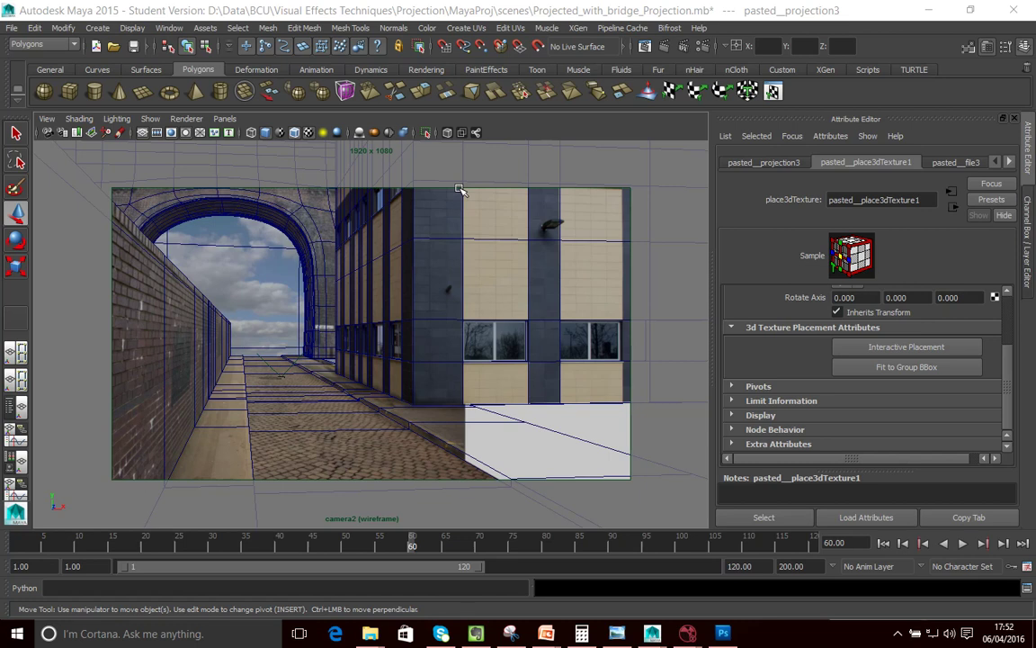
Step: Bring the projection_v7.psd matte painting up in Photoshop
click(723, 633)
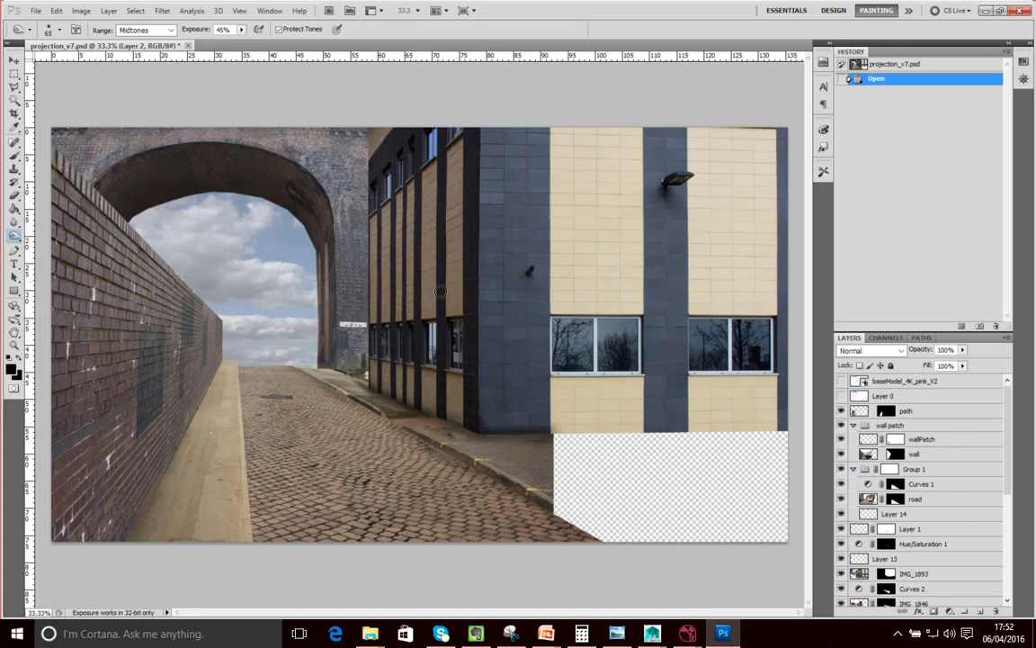
Step: Back in Maya, set the current frame to 17 and look through camera1
mouse_move(652, 633)
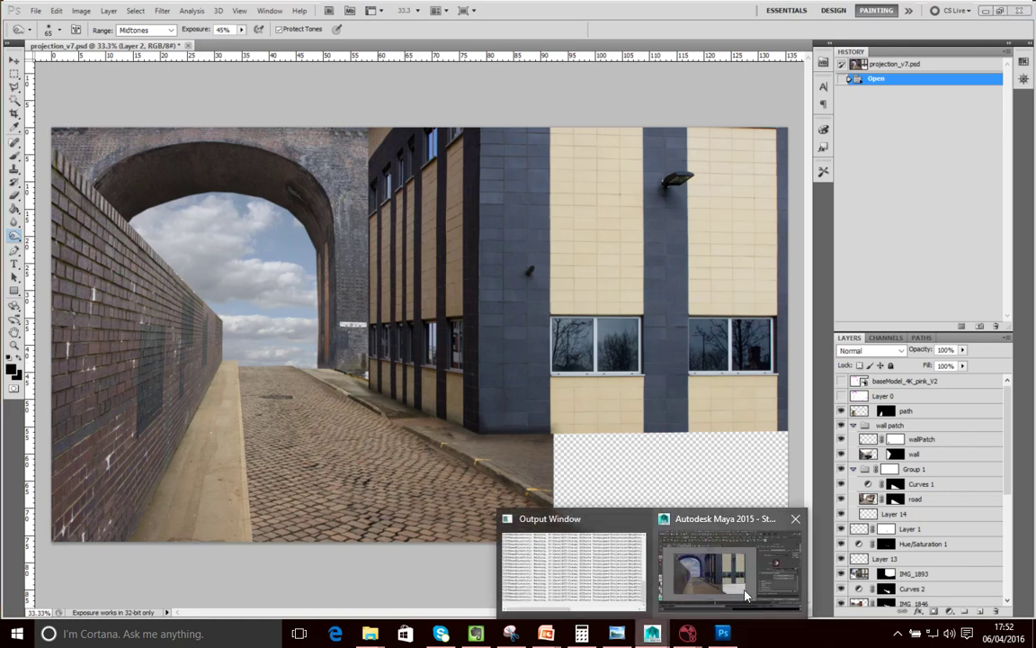
click(674, 538)
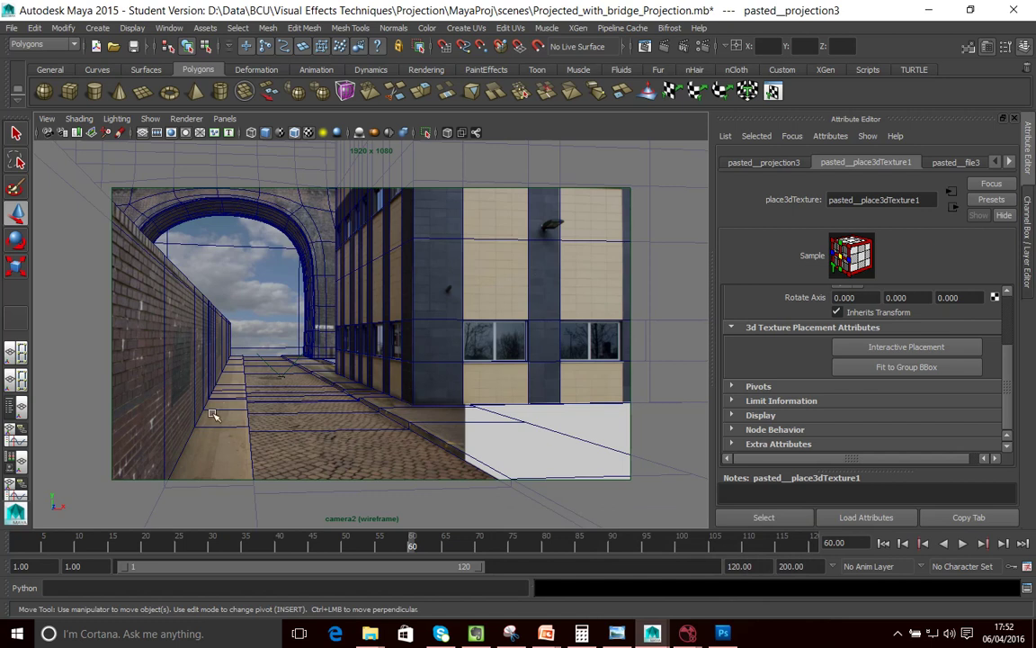
click(127, 544)
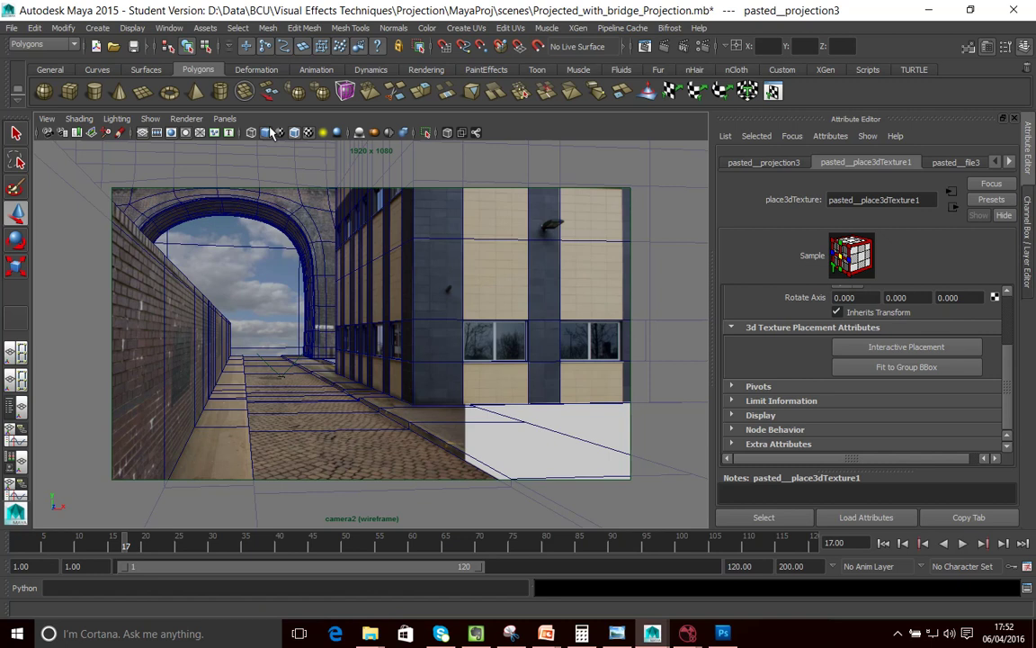
click(226, 123)
mouse_move(260, 133)
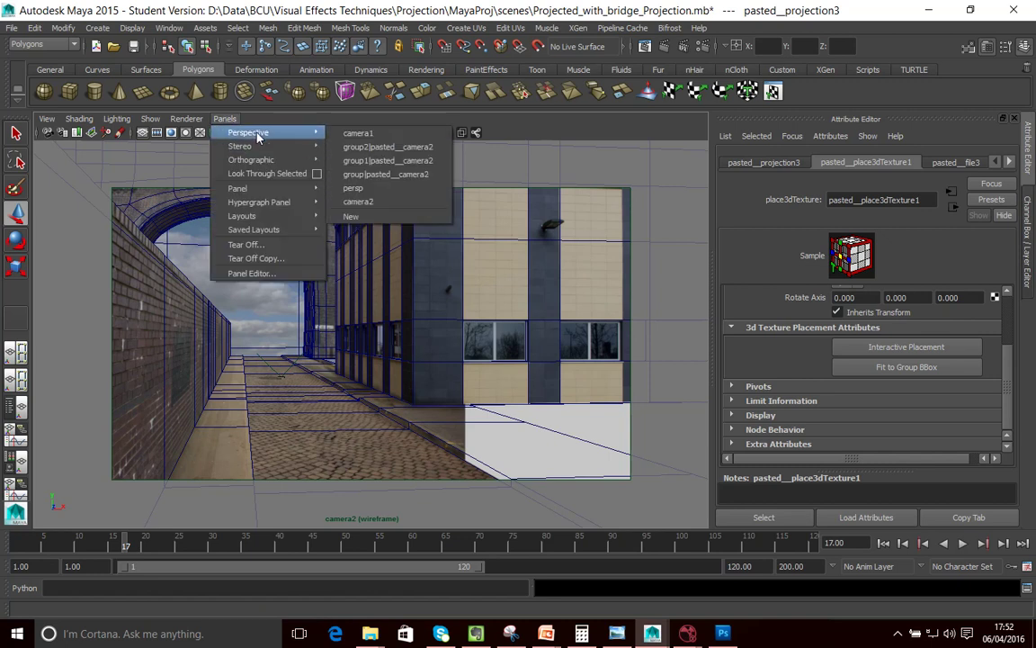
click(353, 135)
Step: Play camera1's flight down the alley, stop it, and rewind to the first frame
key(alt+v)
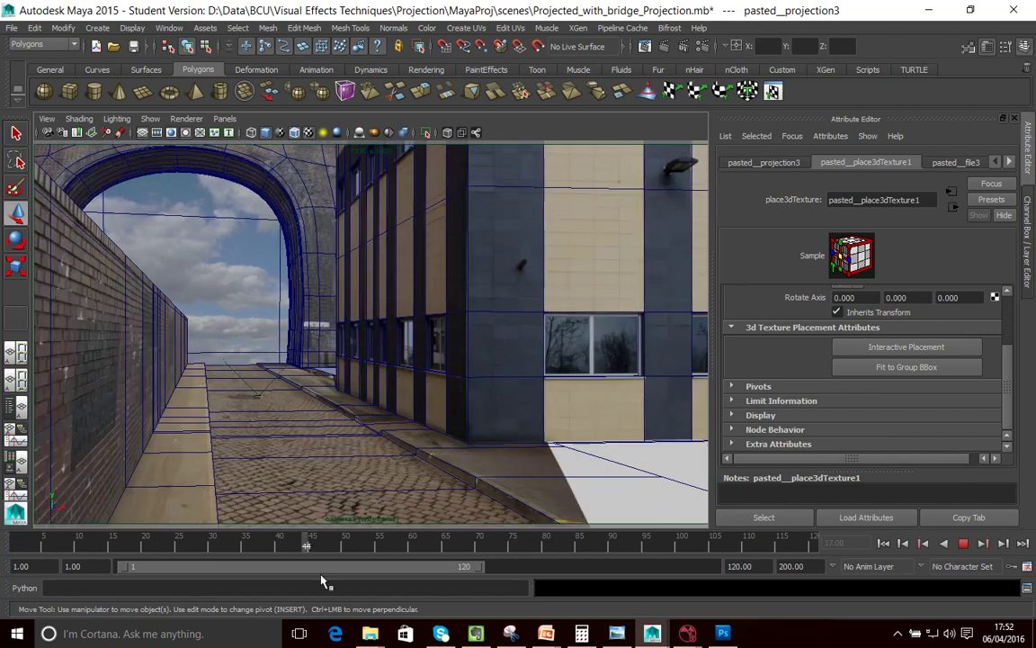
key(alt+v)
key(shift+alt+v)
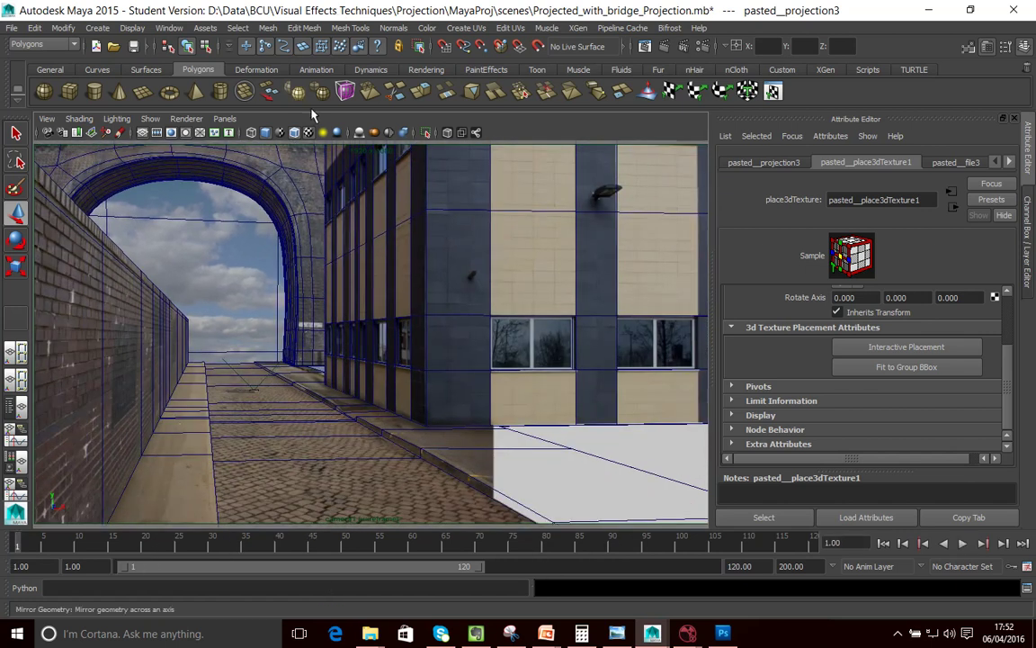
click(225, 118)
Step: Look through the persp camera and tumble around the street geometry
mouse_move(260, 133)
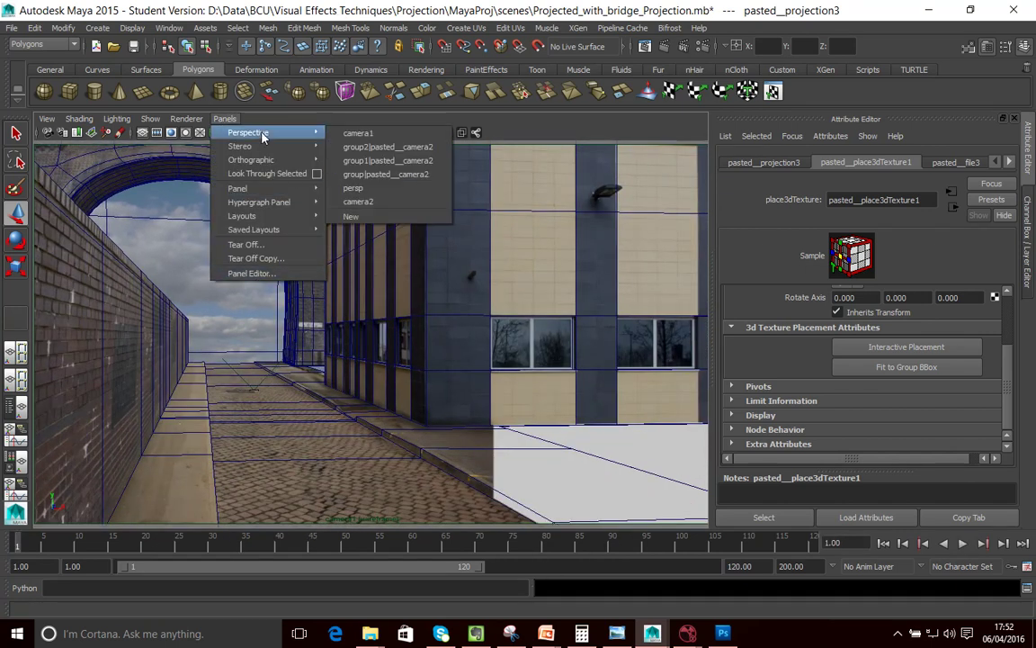
click(353, 188)
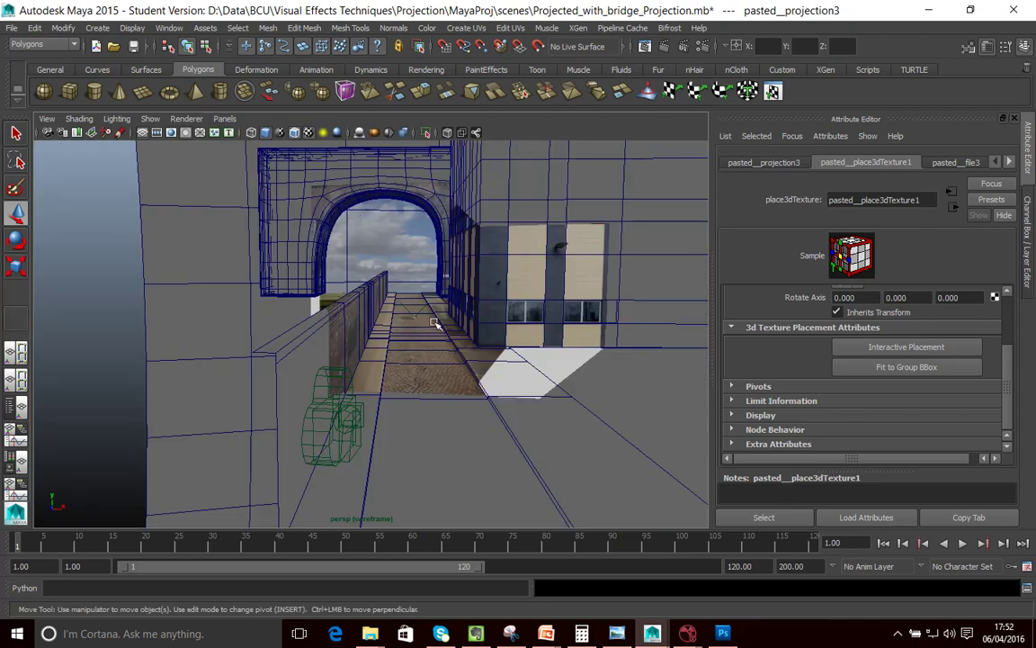
alt+drag(398, 358, 510, 452)
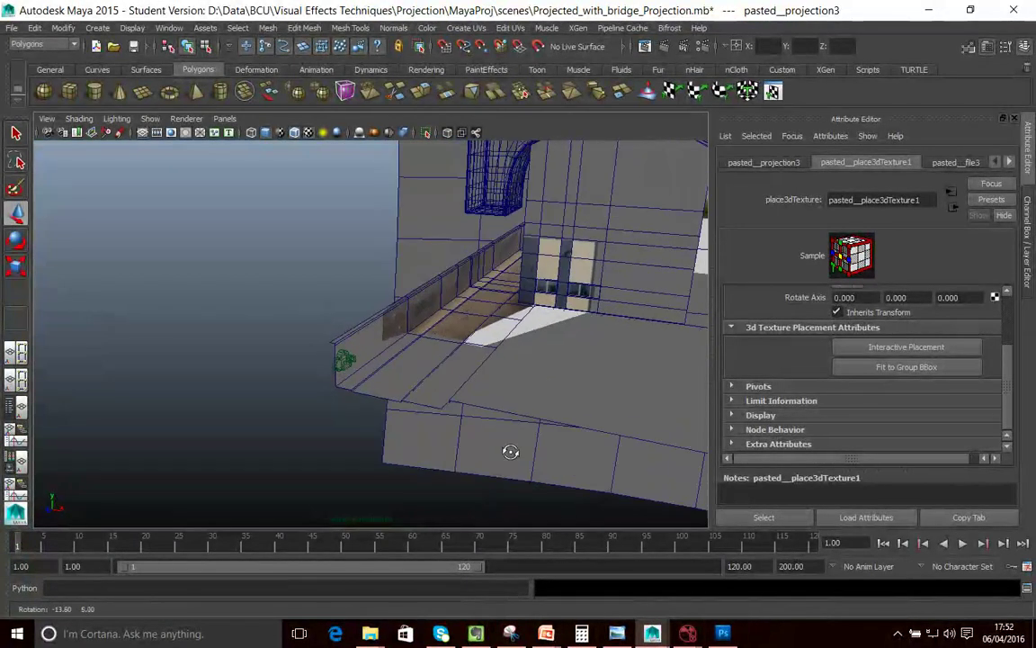
Step: Bring the projection_v7.psd matte back up in Photoshop
click(724, 634)
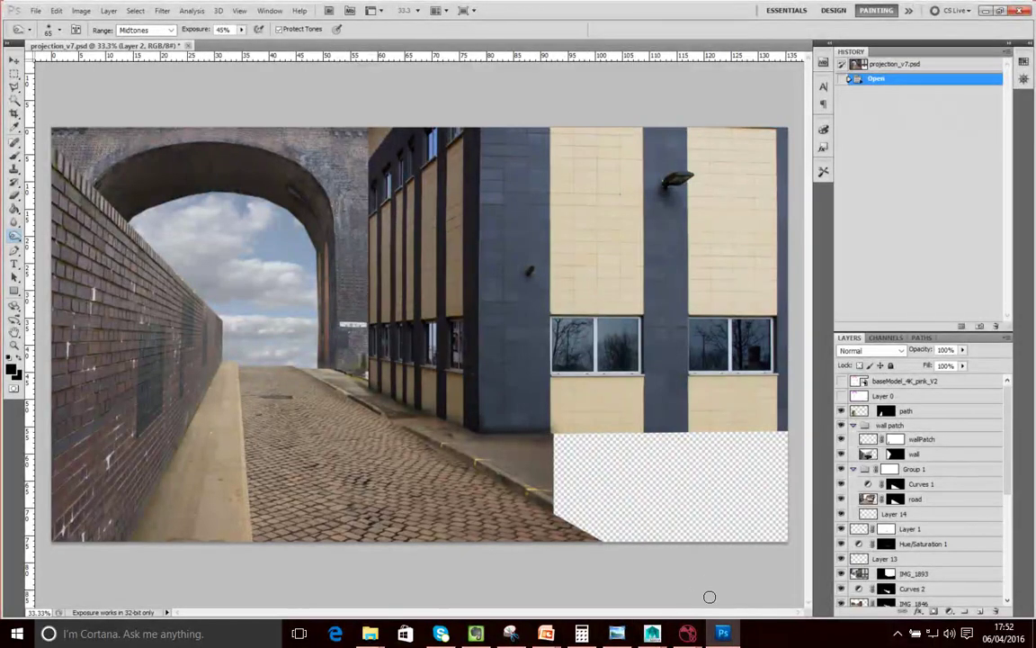
Step: Return to Maya and dolly in on the textured barrier and walkway
mouse_move(656, 634)
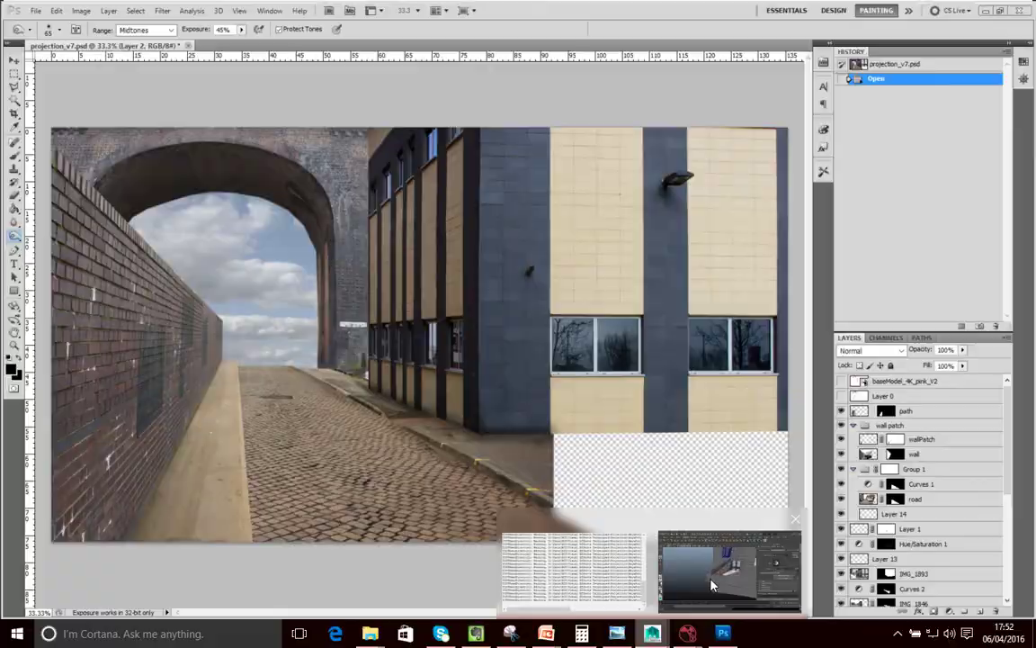
click(693, 585)
scroll(304, 324, up, 4)
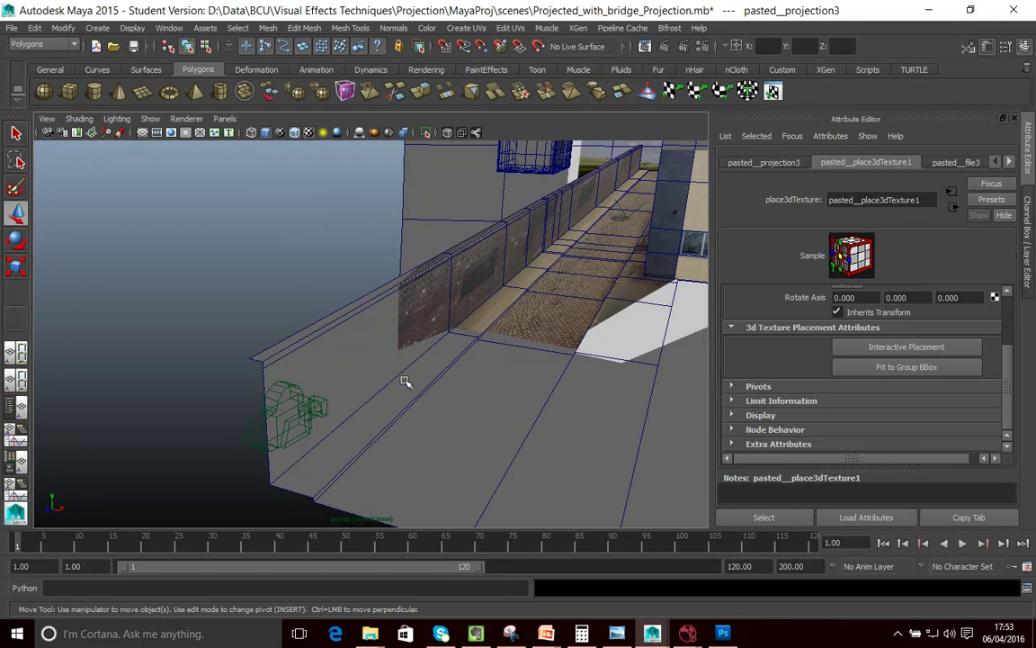
Step: Select the floor plane pPlane1 with the scale tool active
click(461, 382)
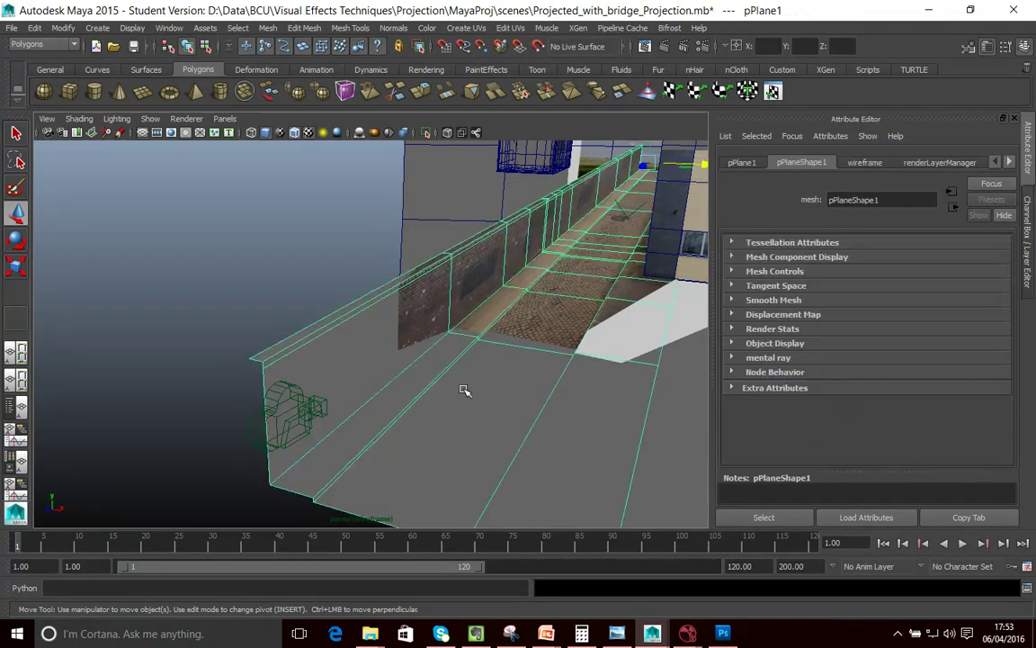
key(r)
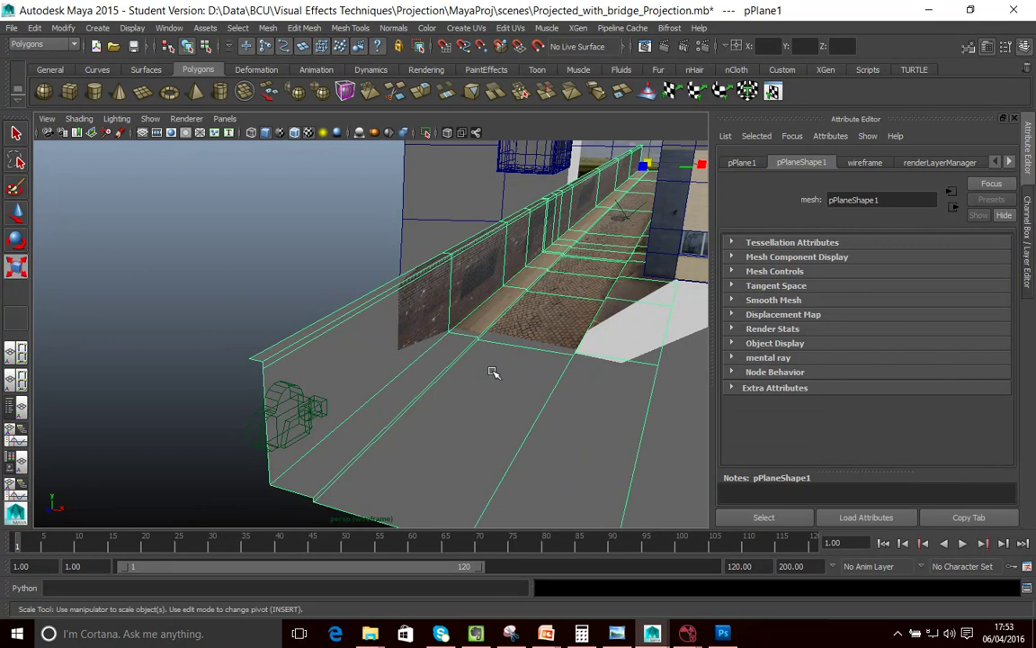
mouse_move(490, 377)
alt+mouse_down()
mouse_move(487, 393)
mouse_move(511, 370)
mouse_move(497, 377)
alt+mouse_up()
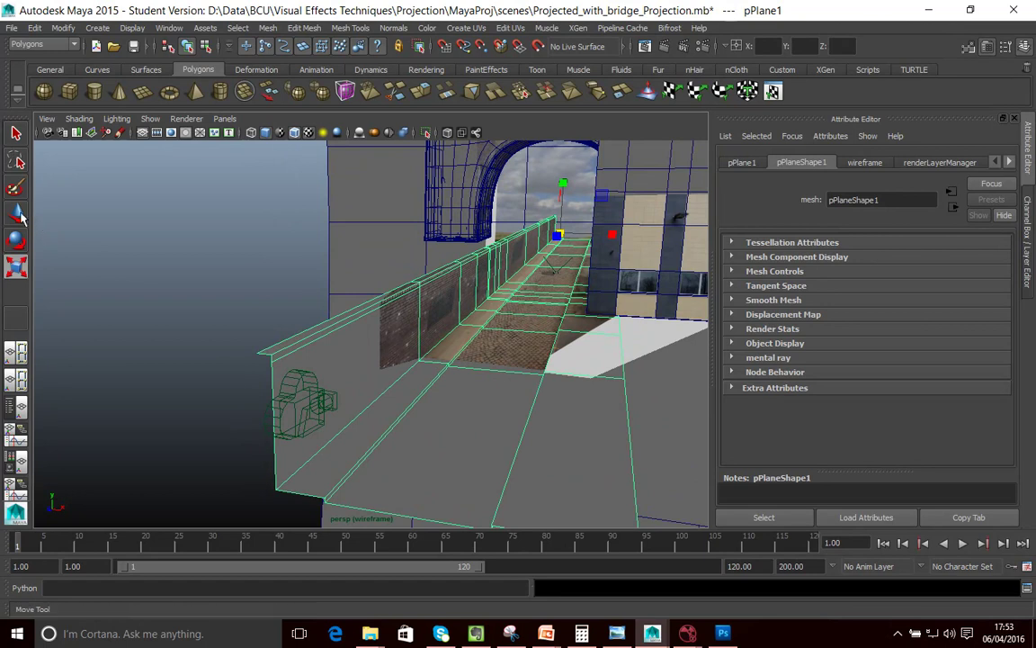
Step: Slide pPlane1 back and forth along X, then undo the moves
key(w)
mouse_move(620, 237)
mouse_down()
mouse_move(606, 234)
mouse_move(635, 248)
mouse_move(596, 239)
mouse_move(628, 233)
mouse_move(606, 234)
mouse_up()
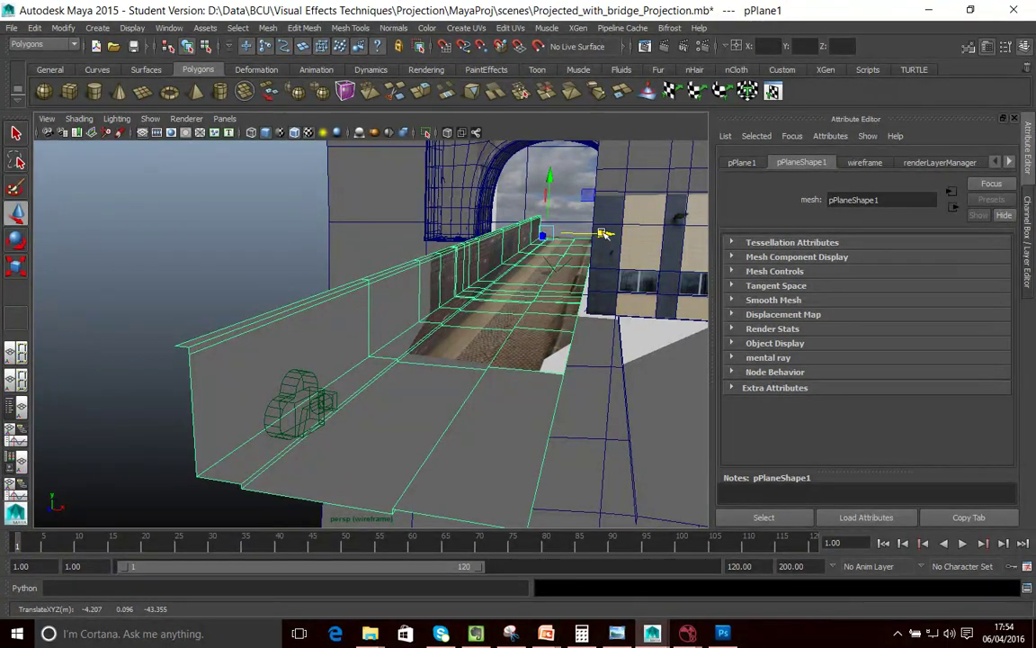
key(ctrl+z)
key(ctrl+z)
key(ctrl+z)
key(ctrl+z)
key(ctrl+z)
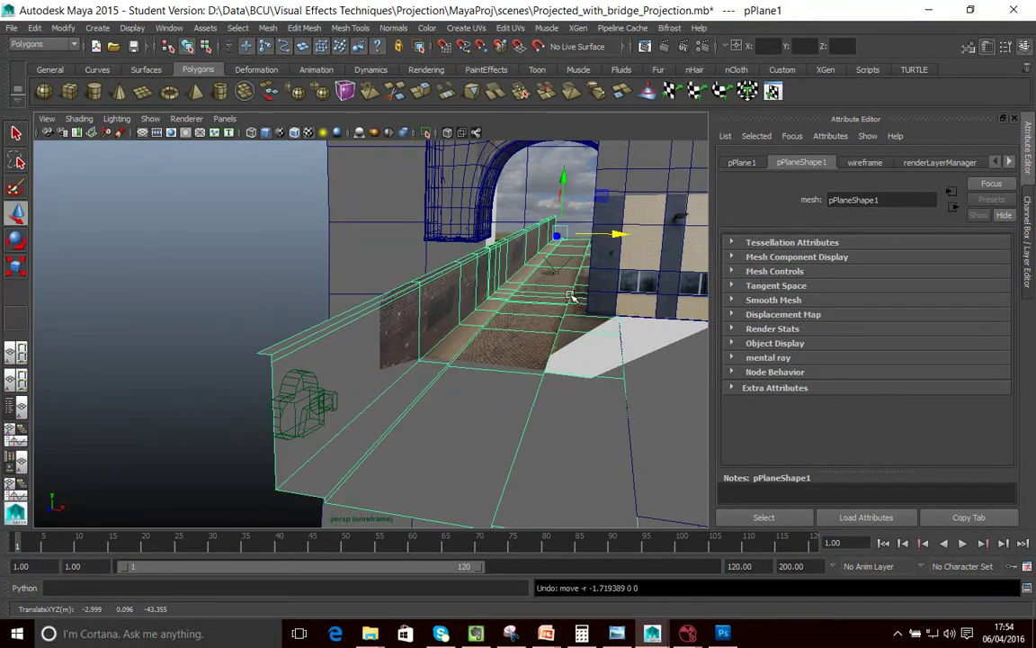
Step: Slide the building wall pCube1 right along X twice, then undo the moves
click(641, 252)
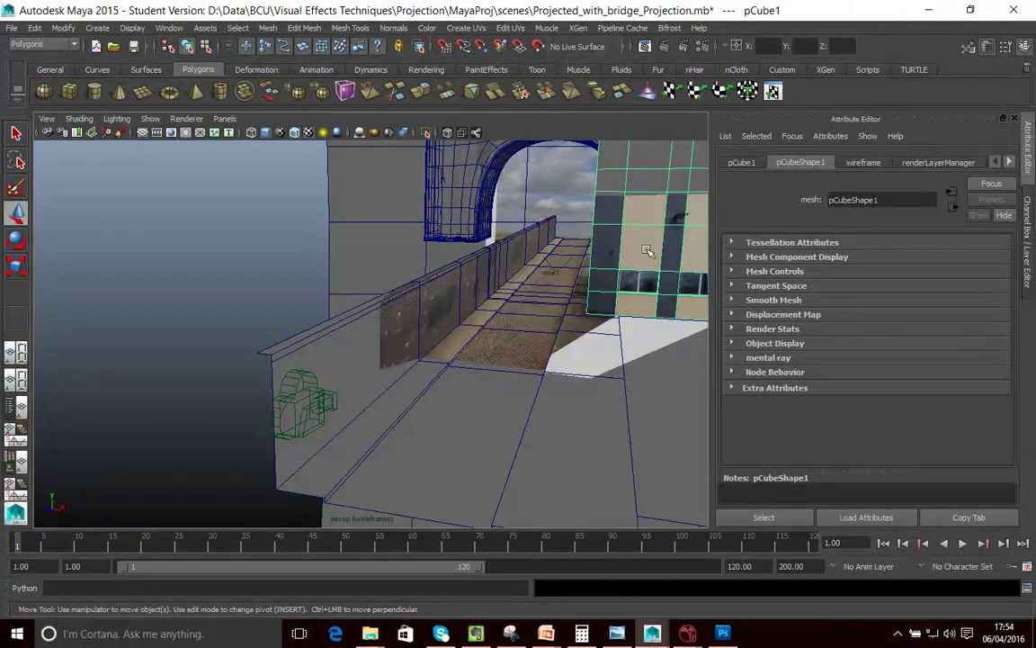
scroll(641, 250, down, 3)
scroll(640, 250, up, 2)
drag(641, 329, 586, 337)
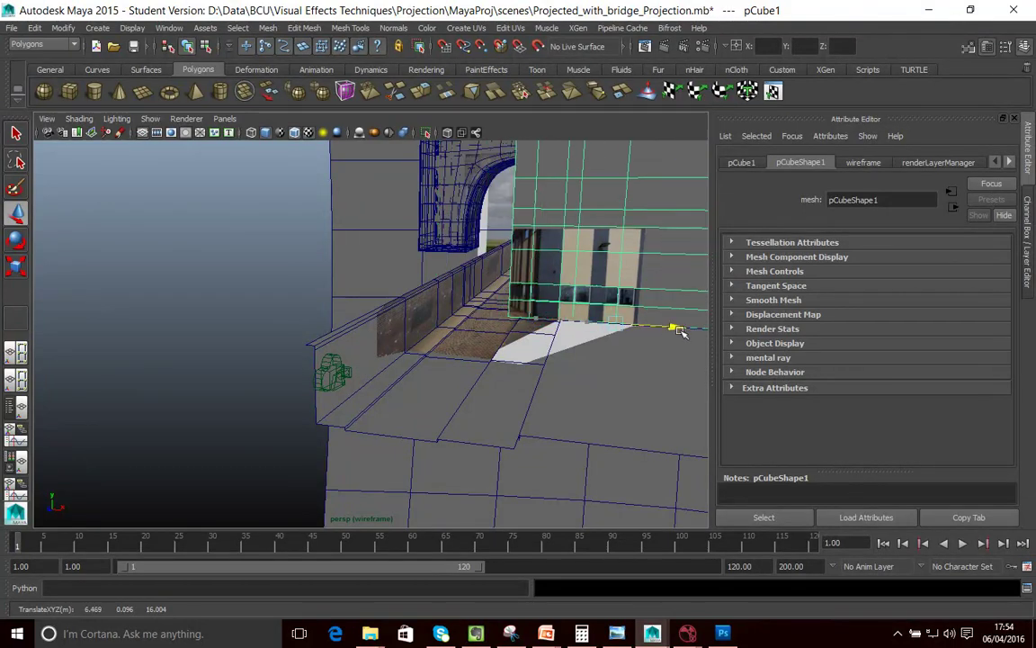
drag(679, 331, 704, 337)
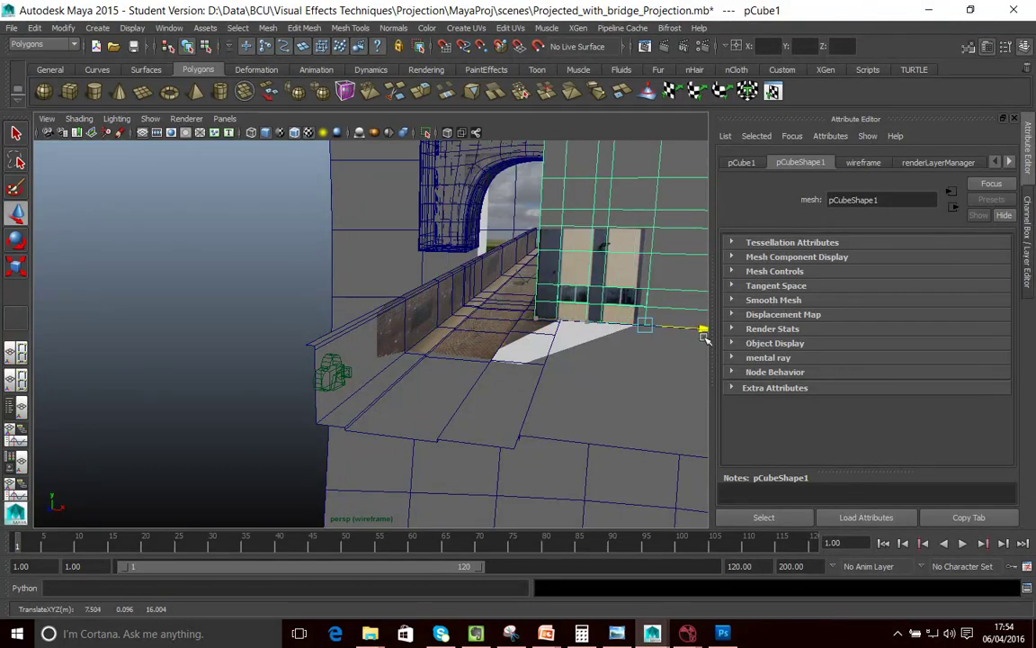
key(ctrl+z)
key(ctrl+z)
key(ctrl+z)
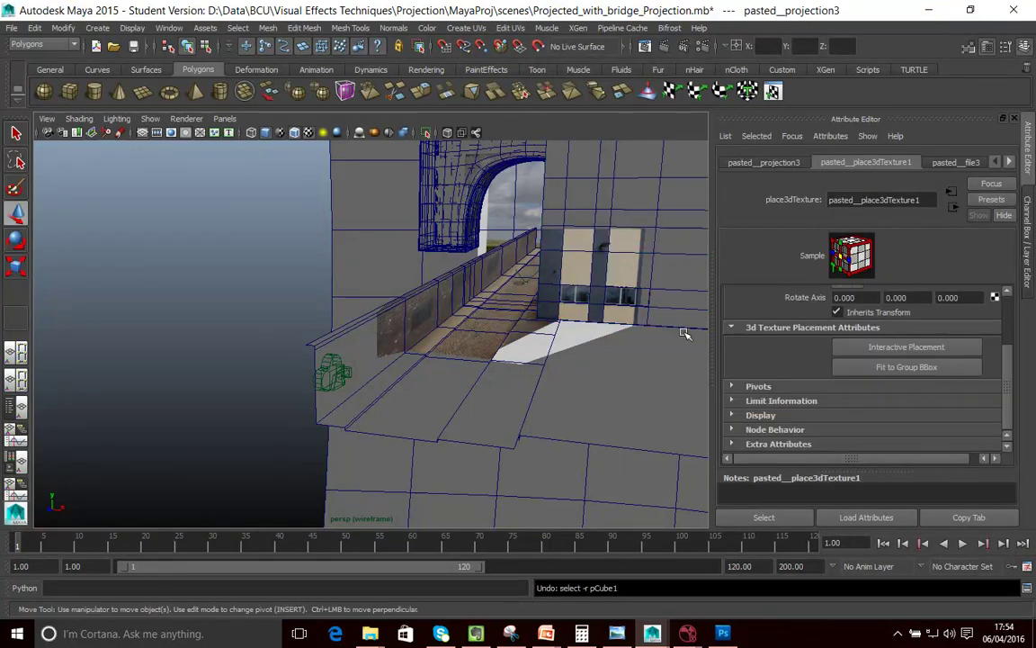
Step: Select pPlane2 and tumble out to see the arch, barrier, building and floors
click(539, 340)
mouse_move(445, 346)
alt+mouse_down()
mouse_move(498, 358)
mouse_move(486, 337)
mouse_move(432, 355)
mouse_move(440, 358)
alt+mouse_up()
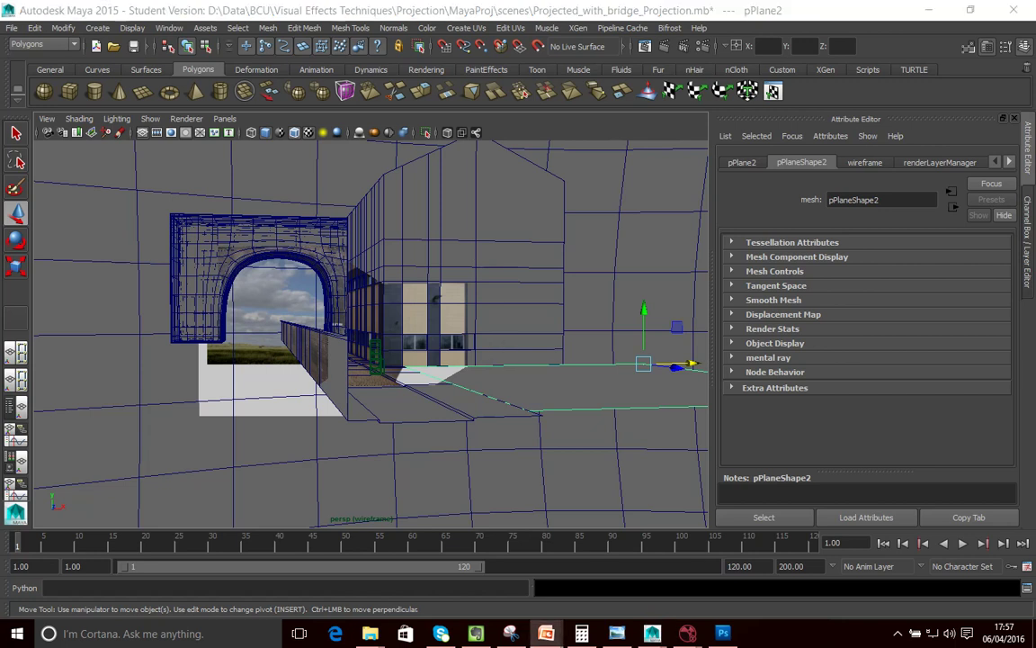
Step: In Camera Projection.pptx, go to slide 5, 'The Camera Projection Process'
click(580, 111)
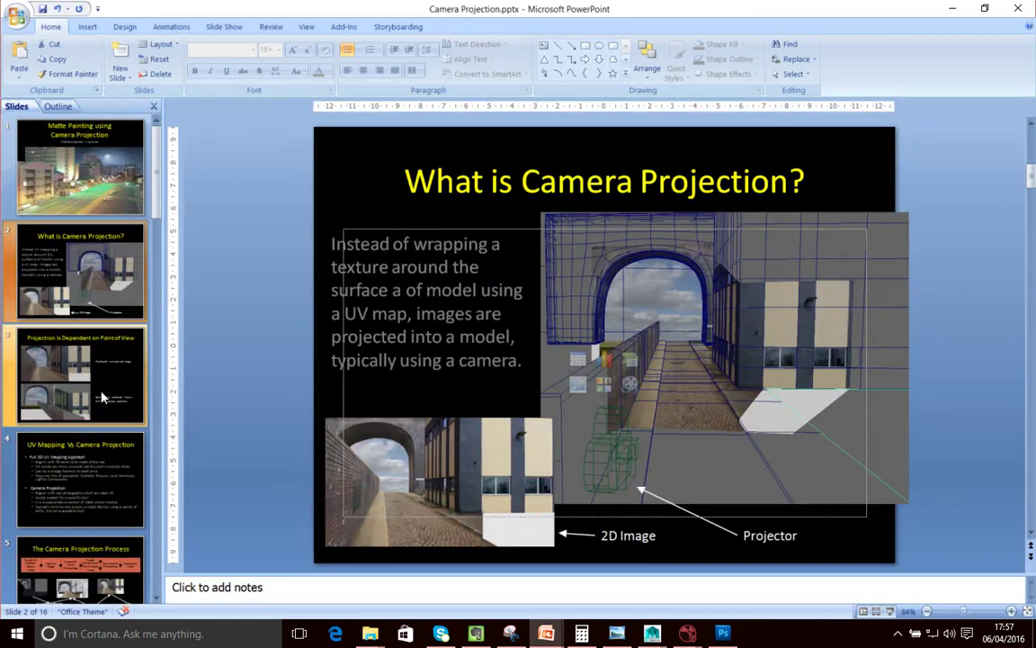
click(85, 562)
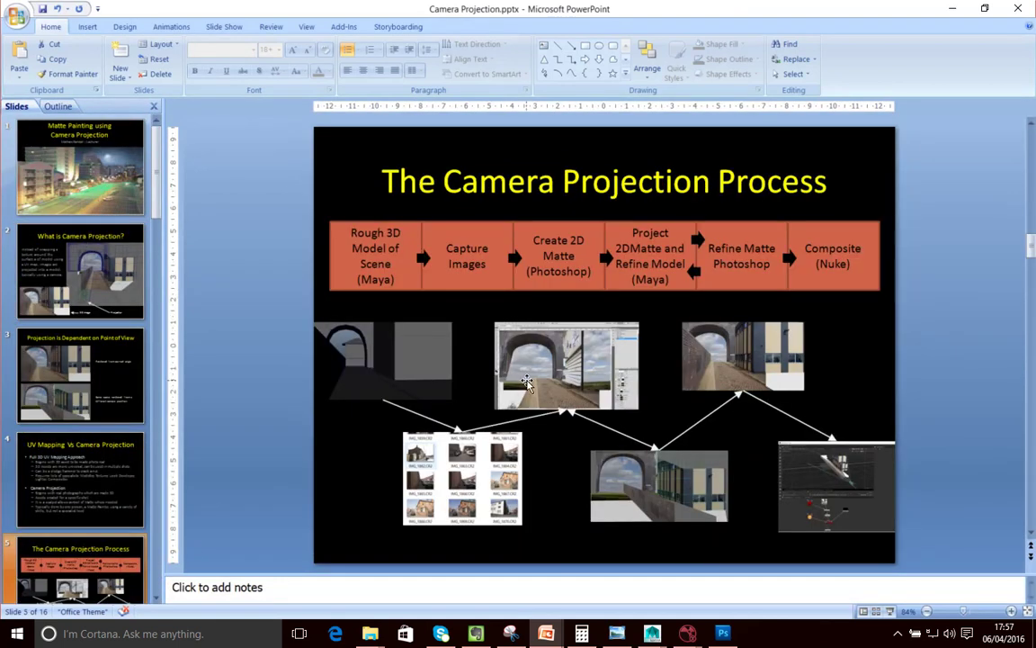